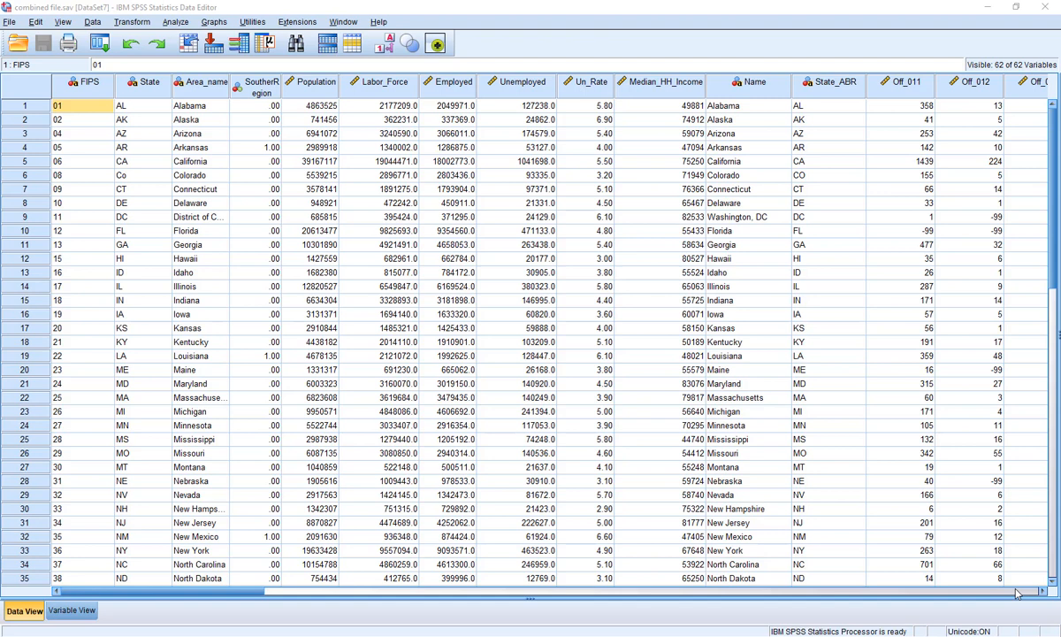
# Open the Linear Regression dialog for the state dataset and widen it so the full variable labels are readable
pyautogui.click(270, 92)
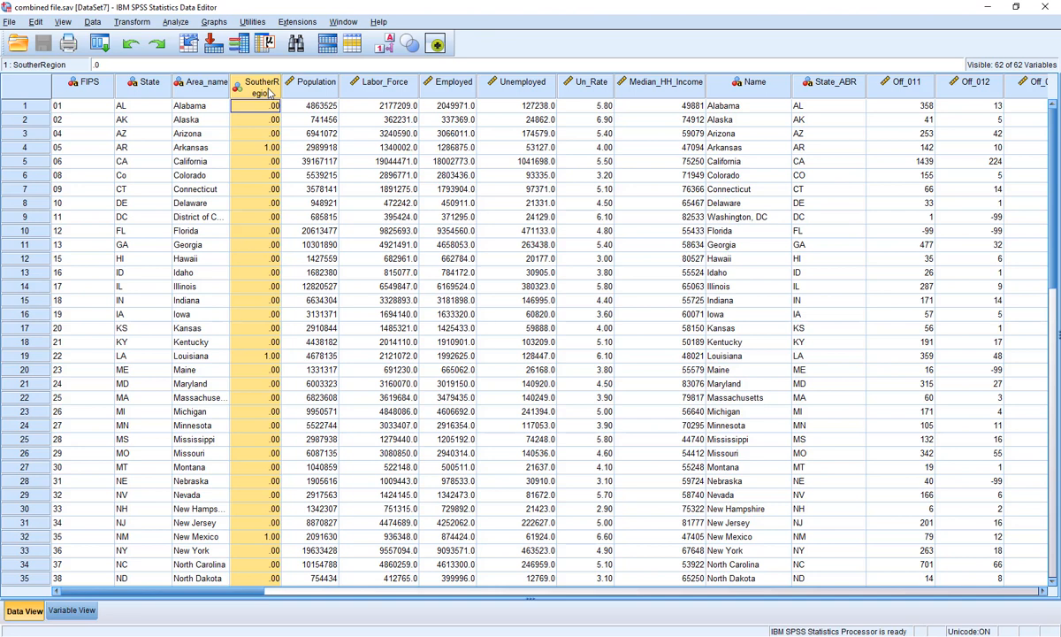
pyautogui.click(176, 22)
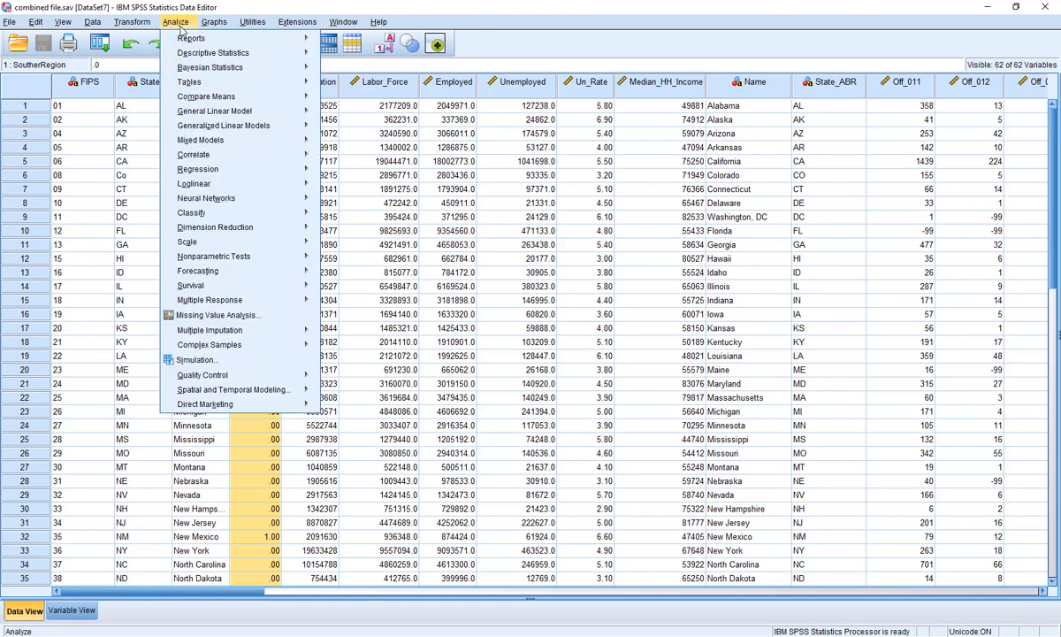
pyautogui.moveTo(202, 174)
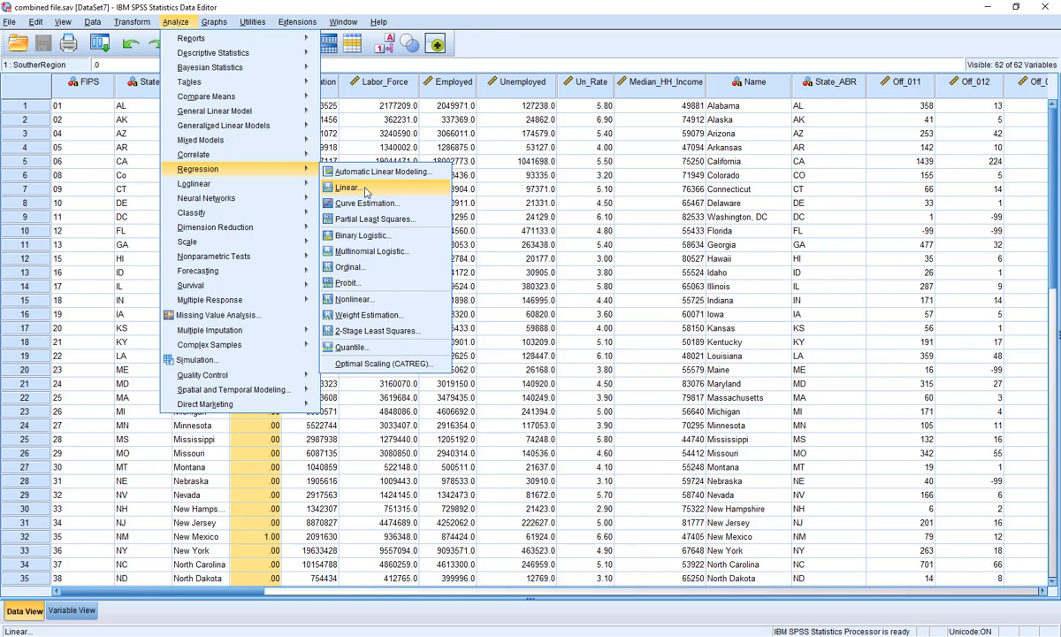
pyautogui.click(366, 191)
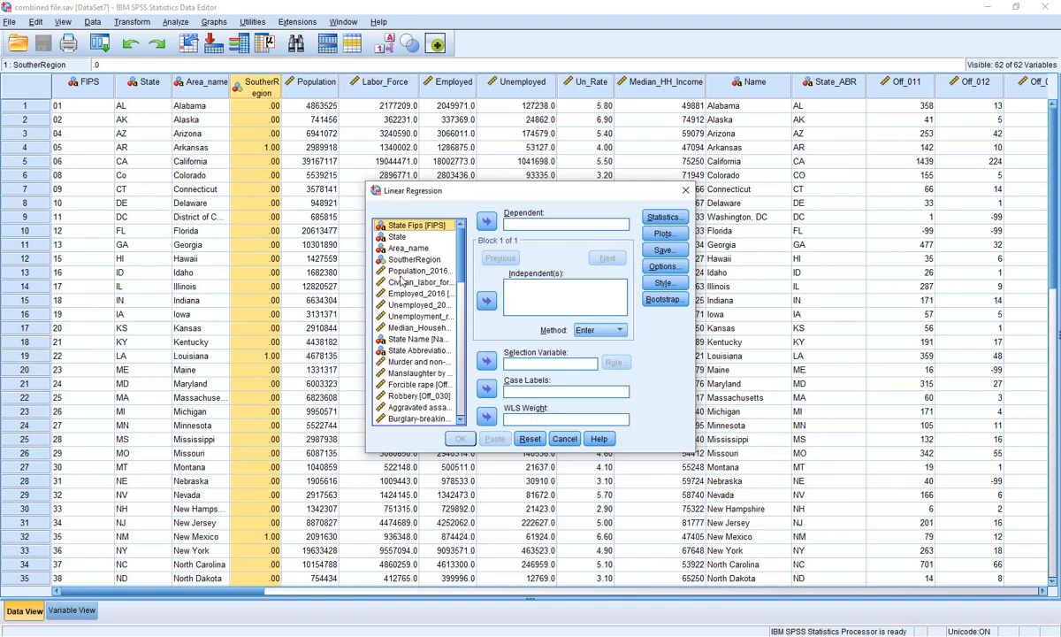
pyautogui.moveTo(367, 274); pyautogui.dragTo(105, 275)
pyautogui.moveTo(274, 204); pyautogui.dragTo(401, 173)
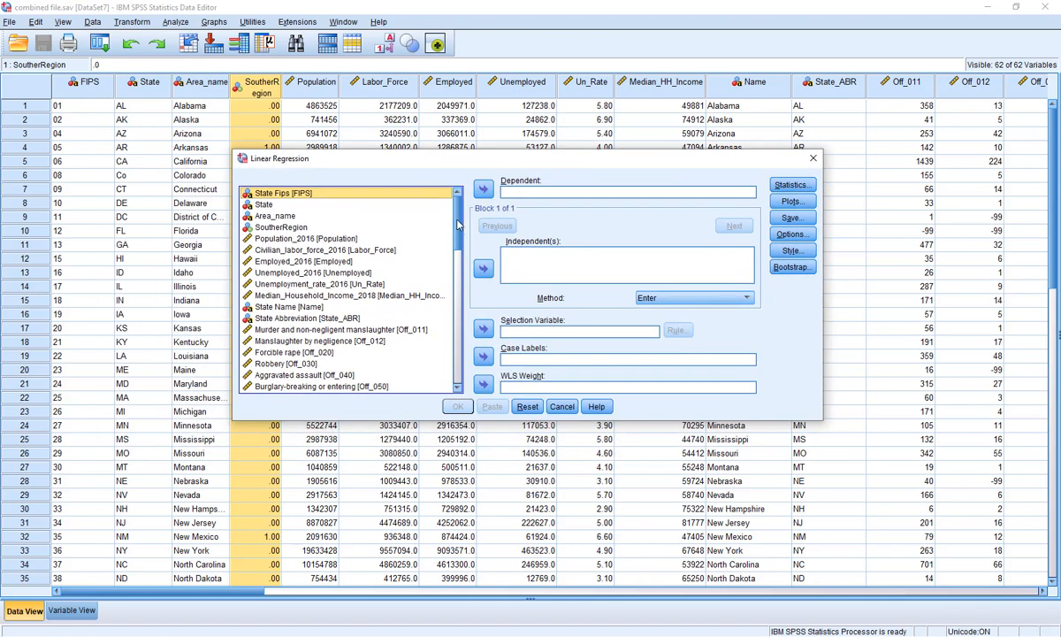
# Set prop_rate as the dependent variable and viol_rate as the independent variable, and run the linear regression
pyautogui.scroll(-15, 444, 329)
pyautogui.scroll(-4, 444, 329)
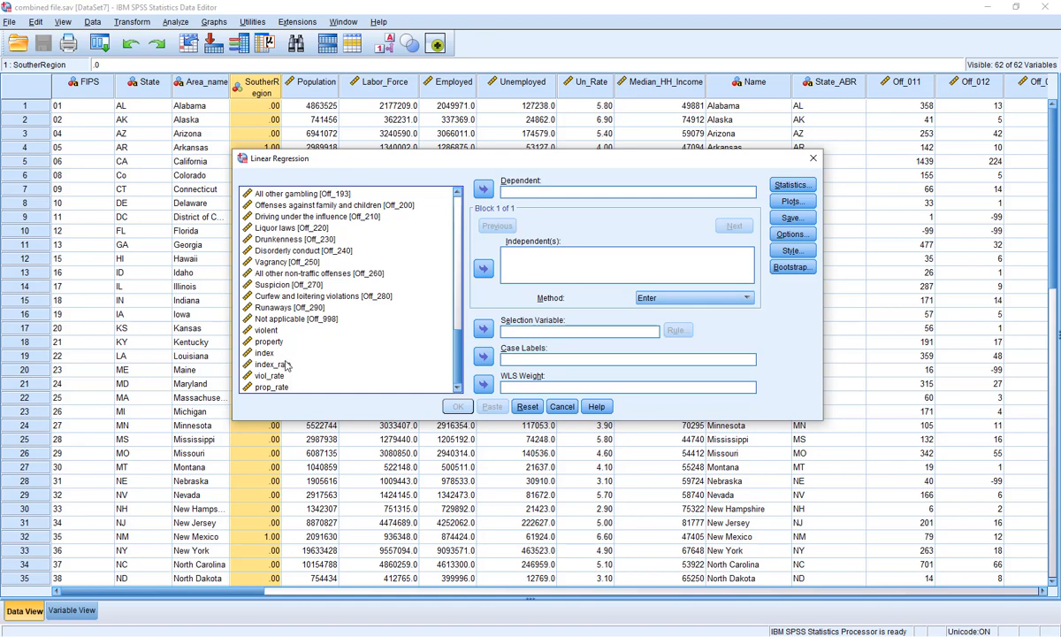
pyautogui.click(287, 390)
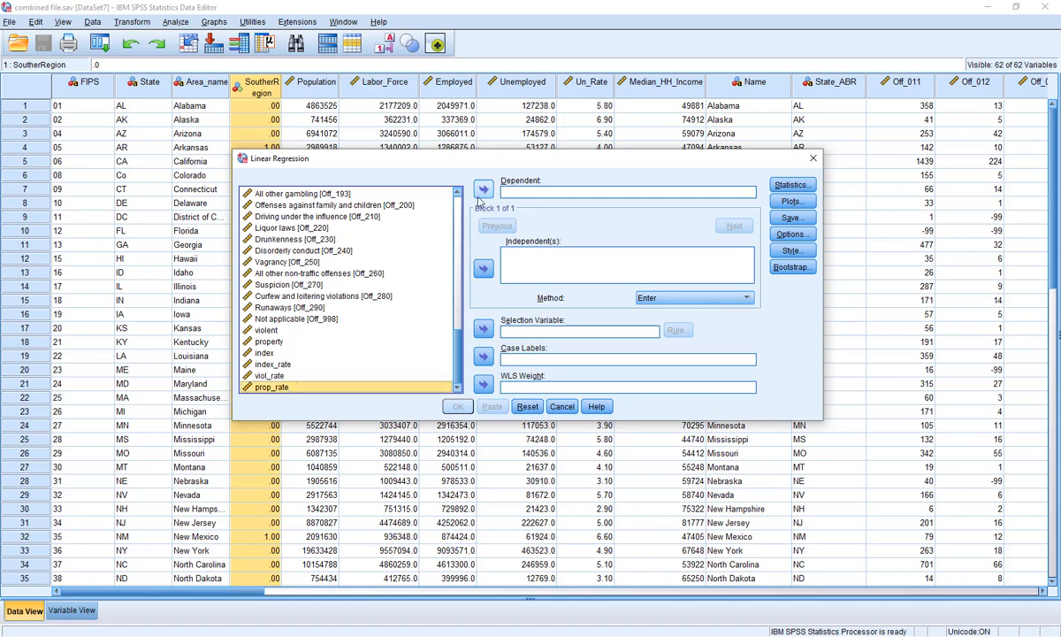
pyautogui.click(483, 190)
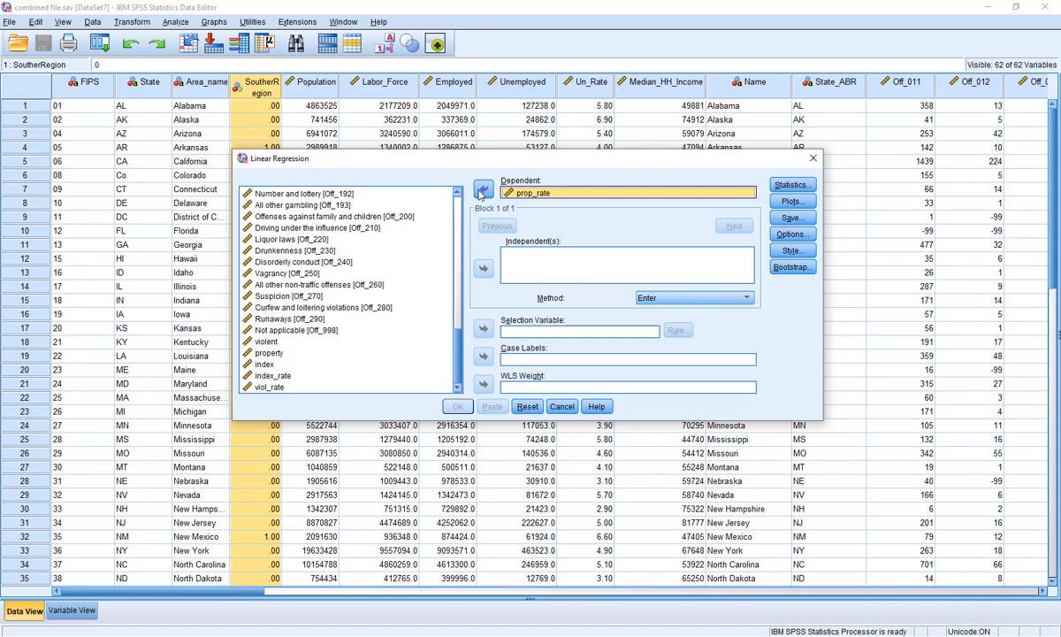
pyautogui.click(268, 386)
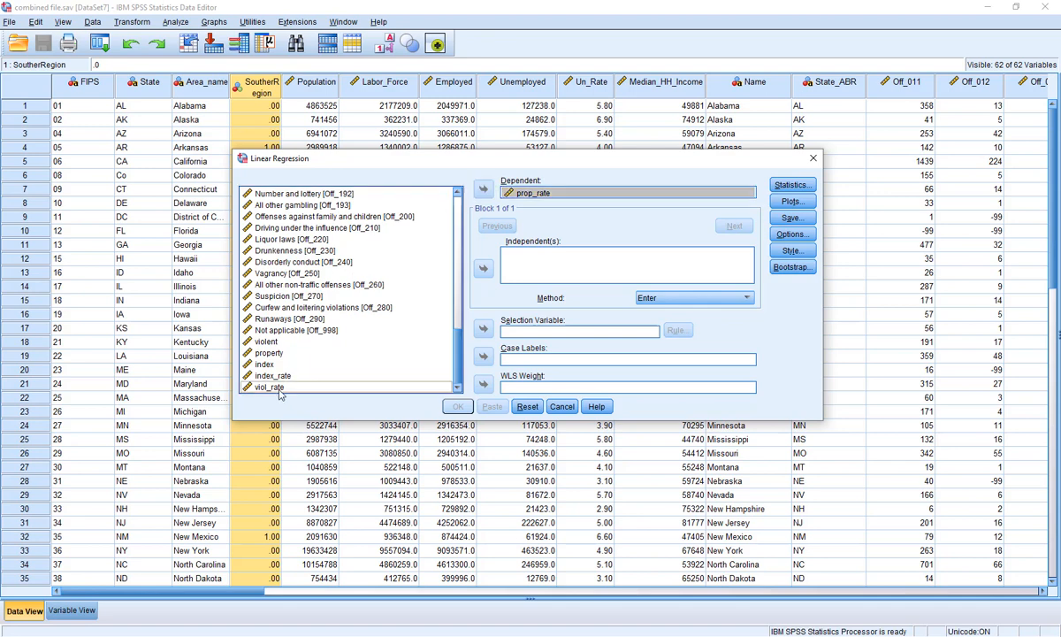
pyautogui.click(484, 269)
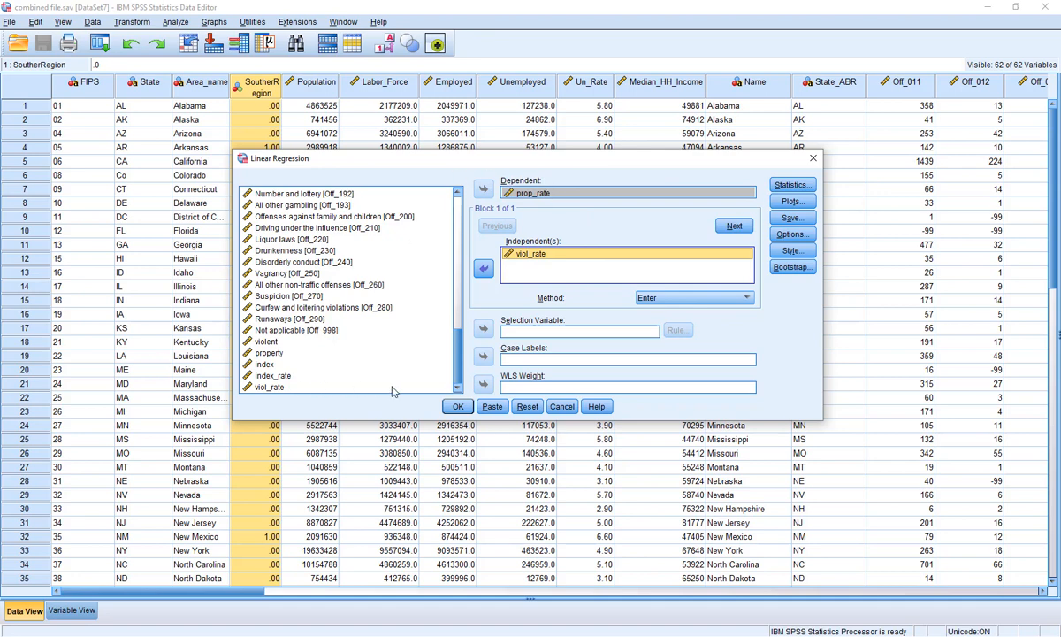
pyautogui.click(457, 407)
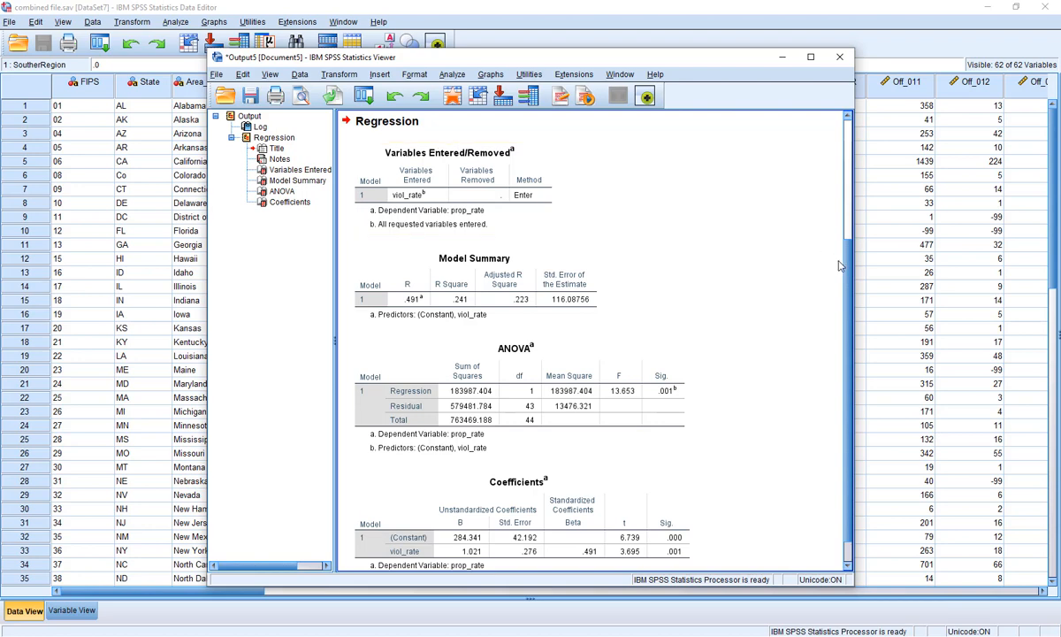
# Examine the Model Summary, ANOVA and Coefficients tables for the regression of prop_rate on viol_rate
pyautogui.moveTo(847, 270); pyautogui.dragTo(846, 281)
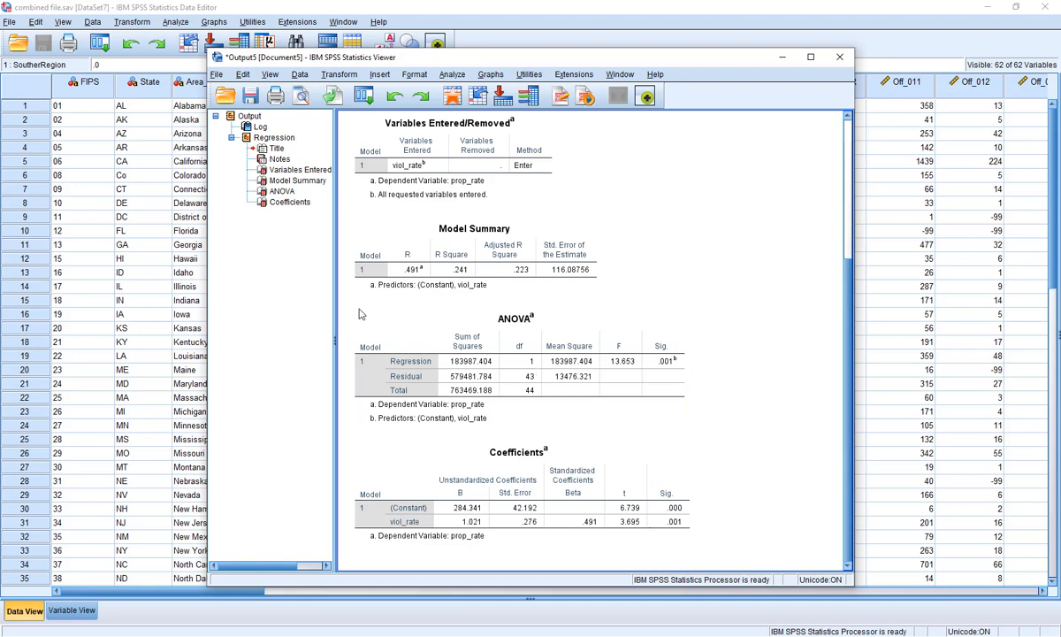
pyautogui.click(389, 261)
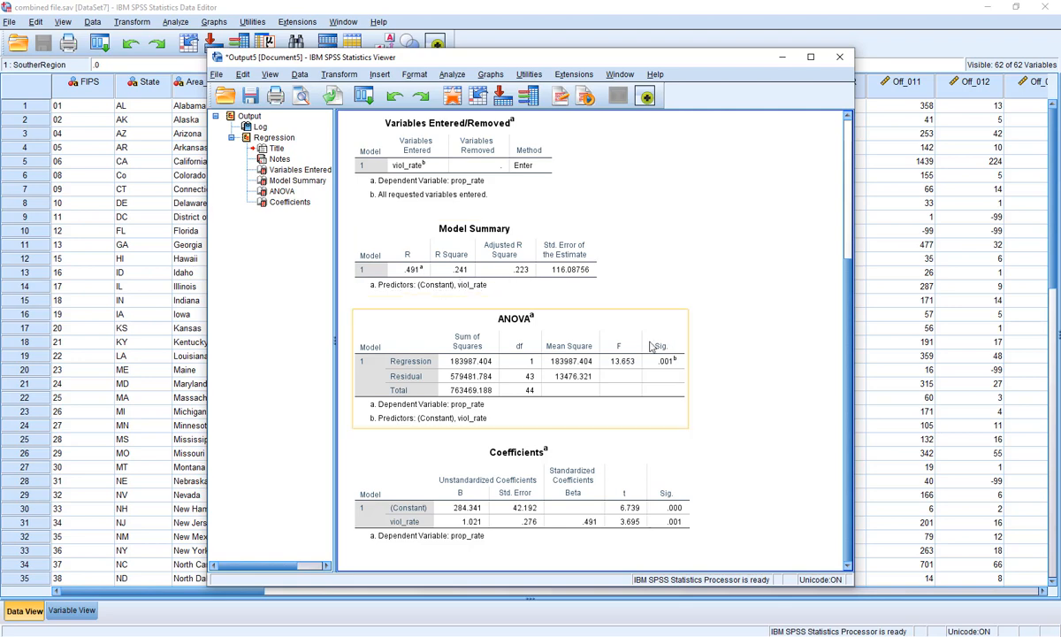
pyautogui.click(504, 351)
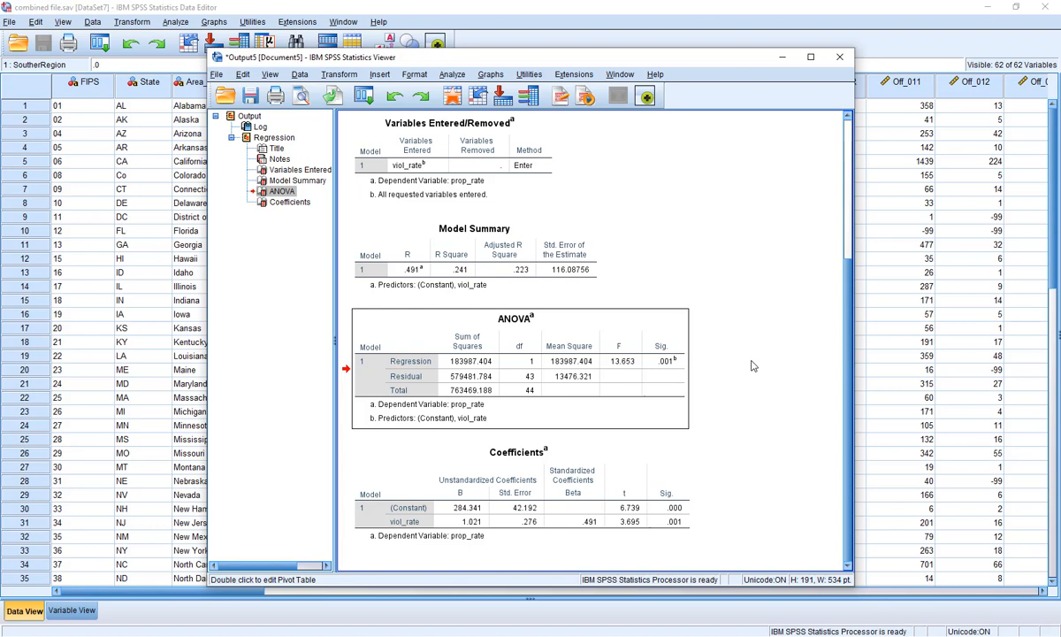
pyautogui.click(485, 464)
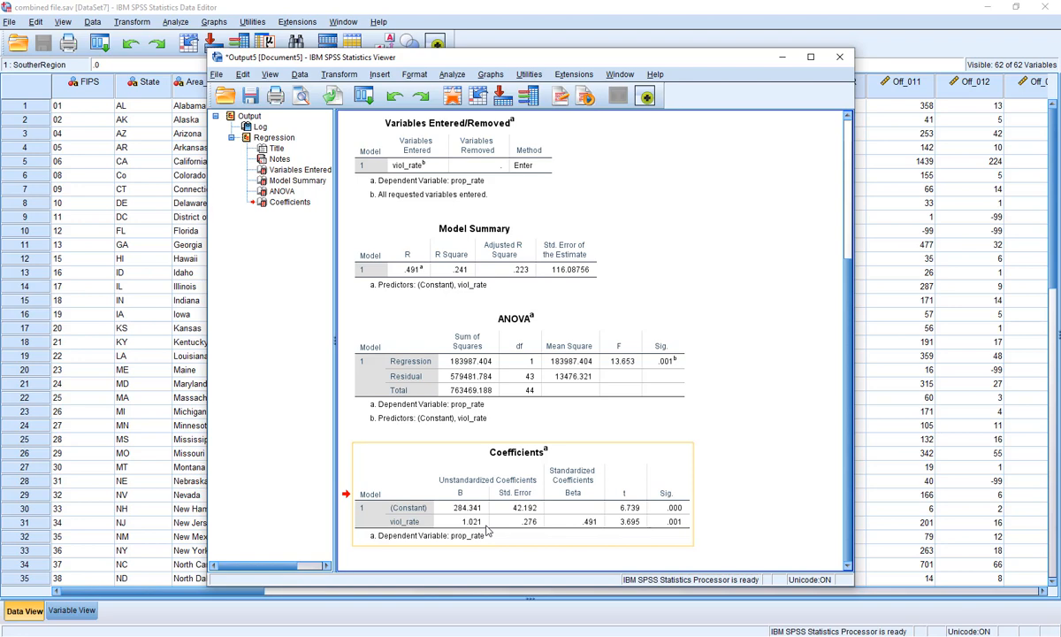
pyautogui.click(598, 356)
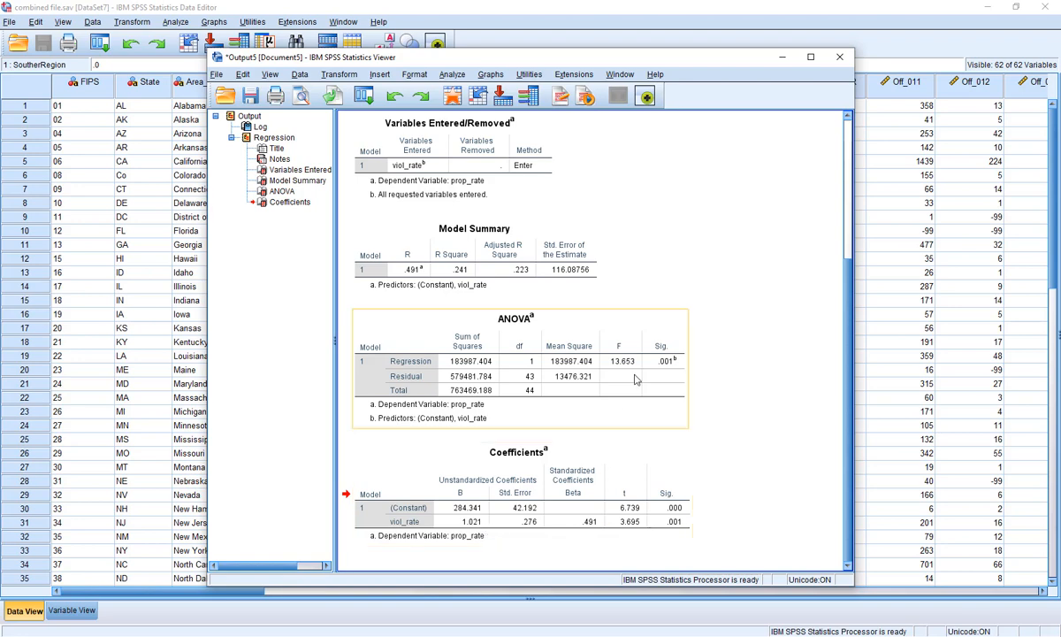
pyautogui.click(641, 490)
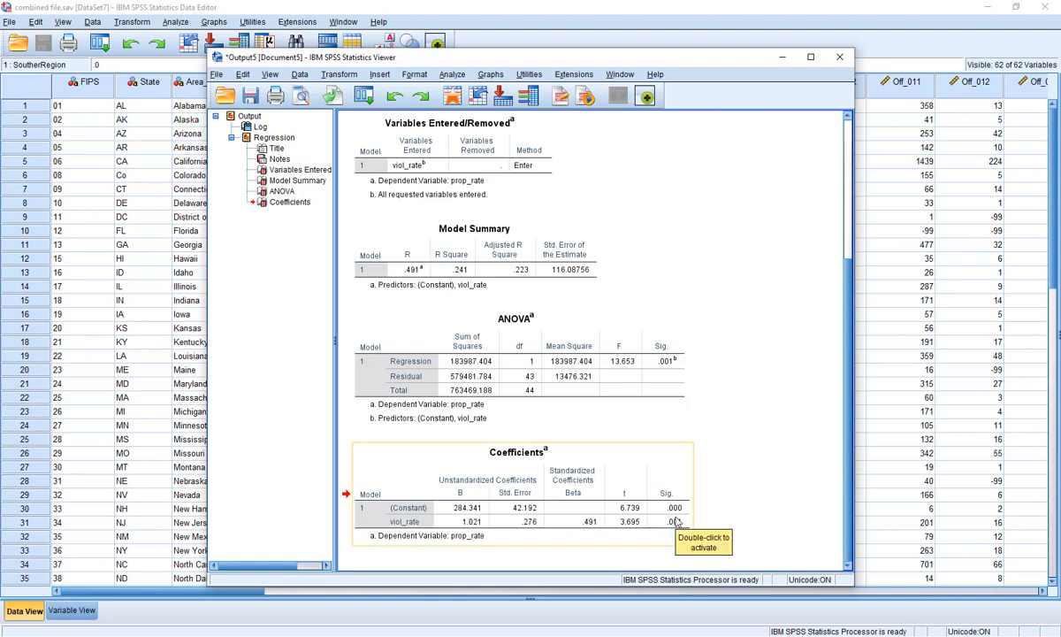
pyautogui.click(589, 396)
pyautogui.click(419, 498)
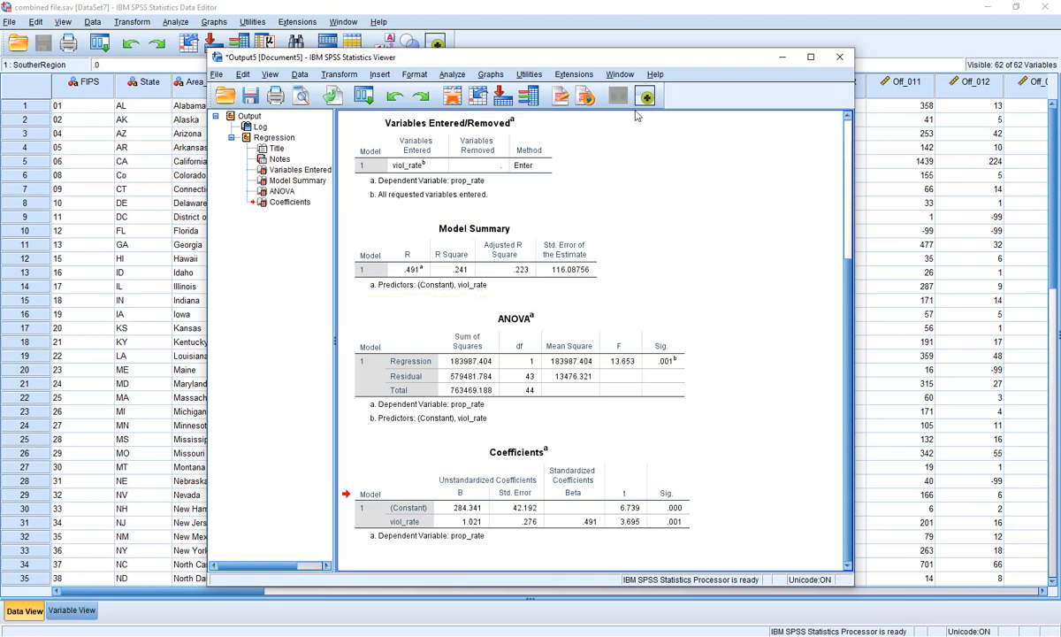
# Close the regression output without saving it and reopen the Linear Regression dialog from the data file
pyautogui.click(833, 60)
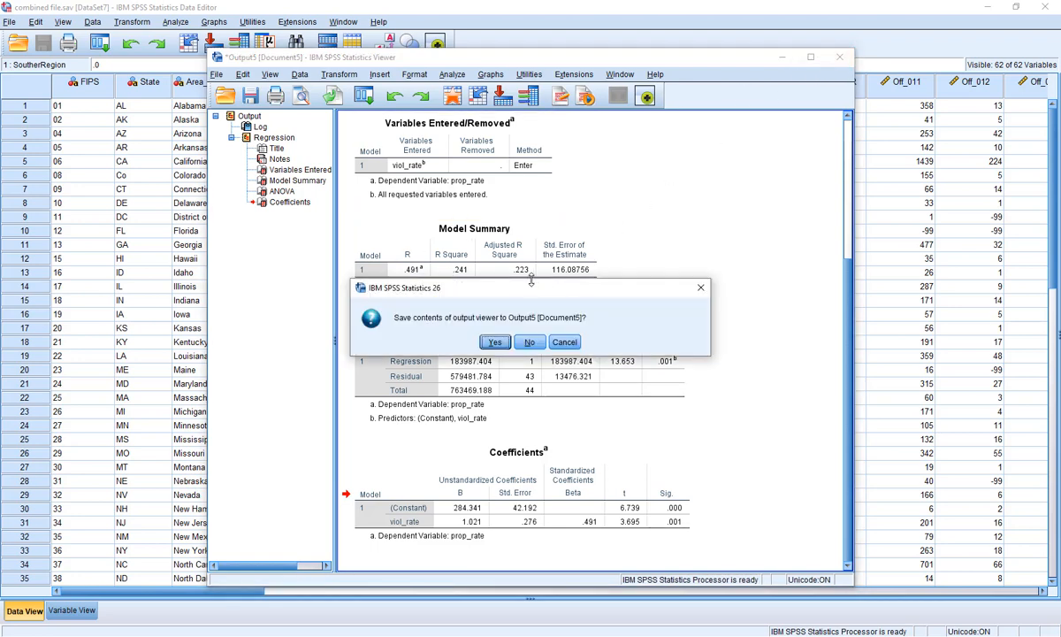
pyautogui.click(533, 341)
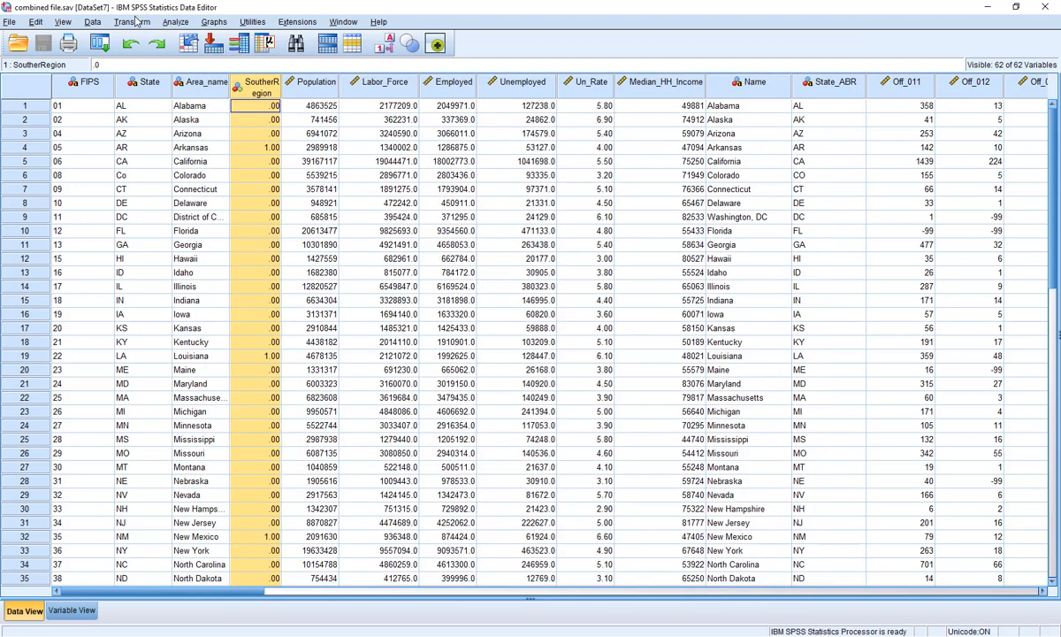
pyautogui.click(175, 23)
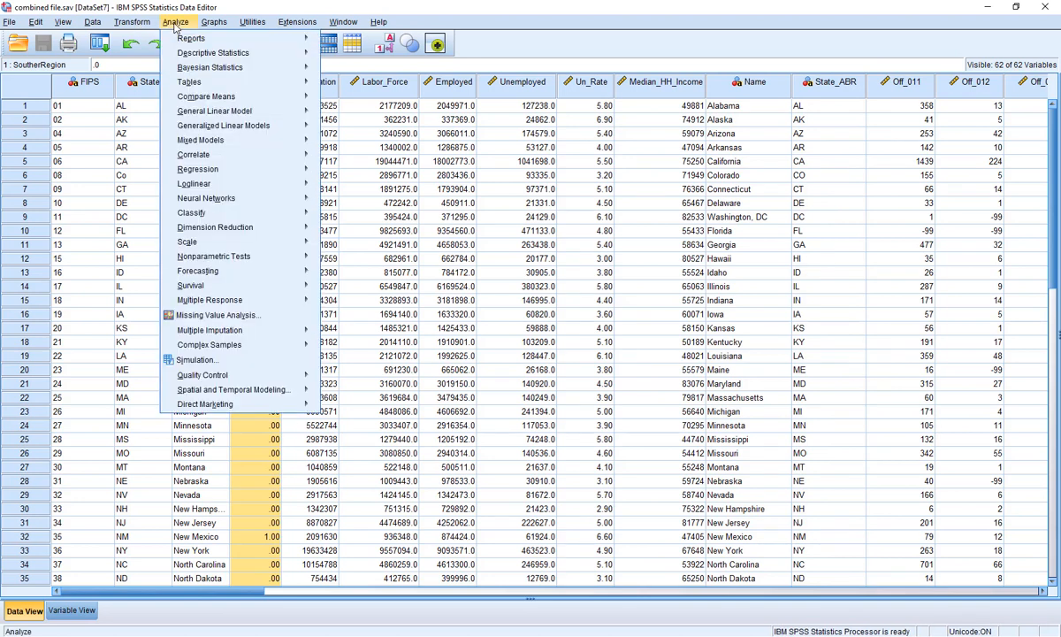
pyautogui.moveTo(200, 171)
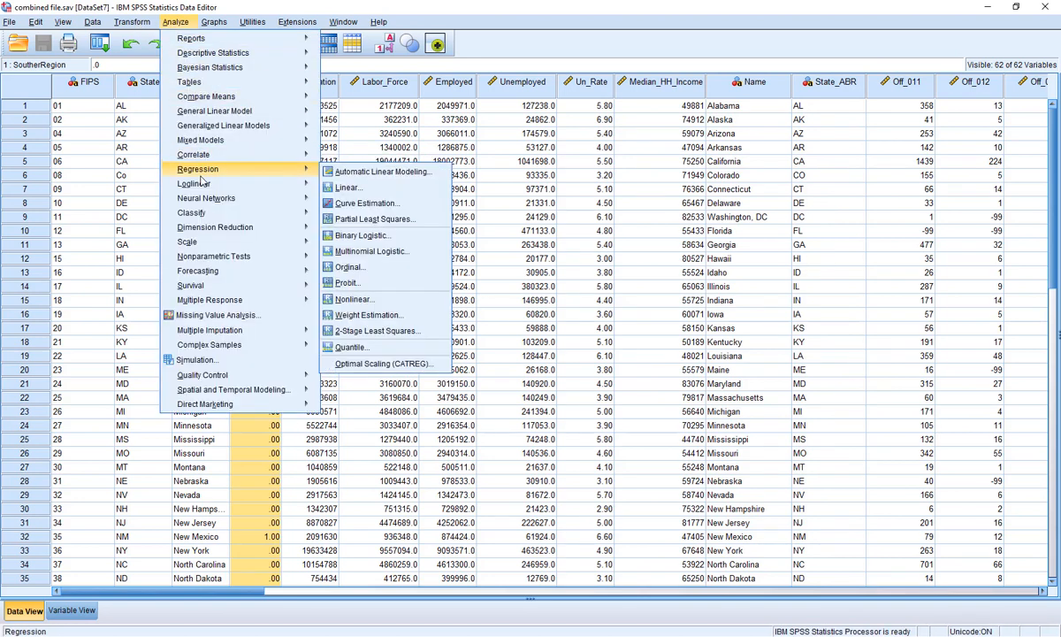
pyautogui.click(347, 187)
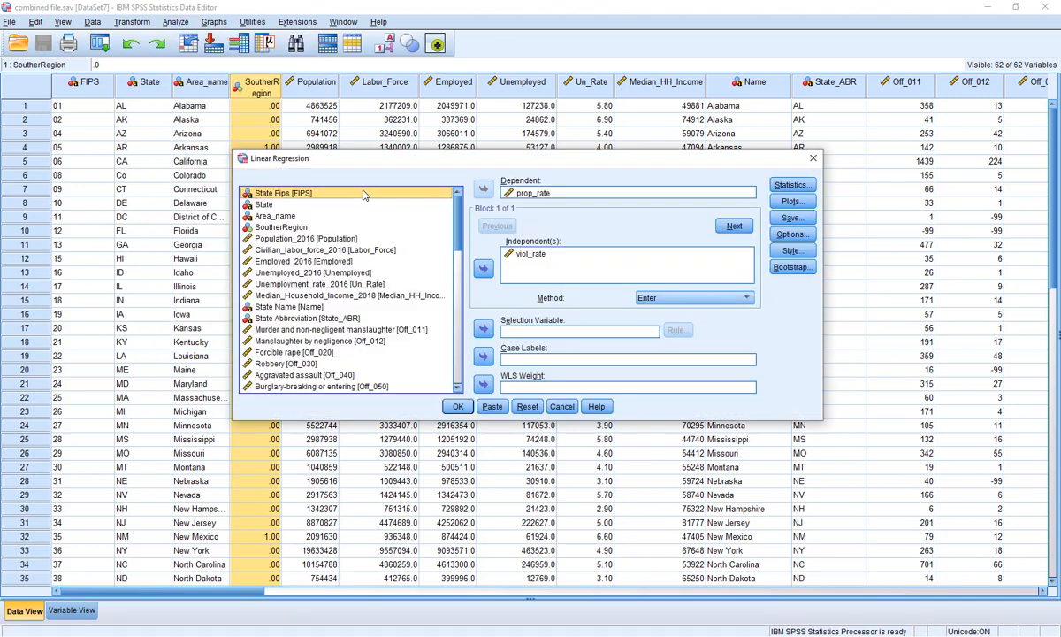
# Replace viol_rate with SoutherRegion as the independent variable, keeping prop_rate as the dependent variable
pyautogui.click(501, 249)
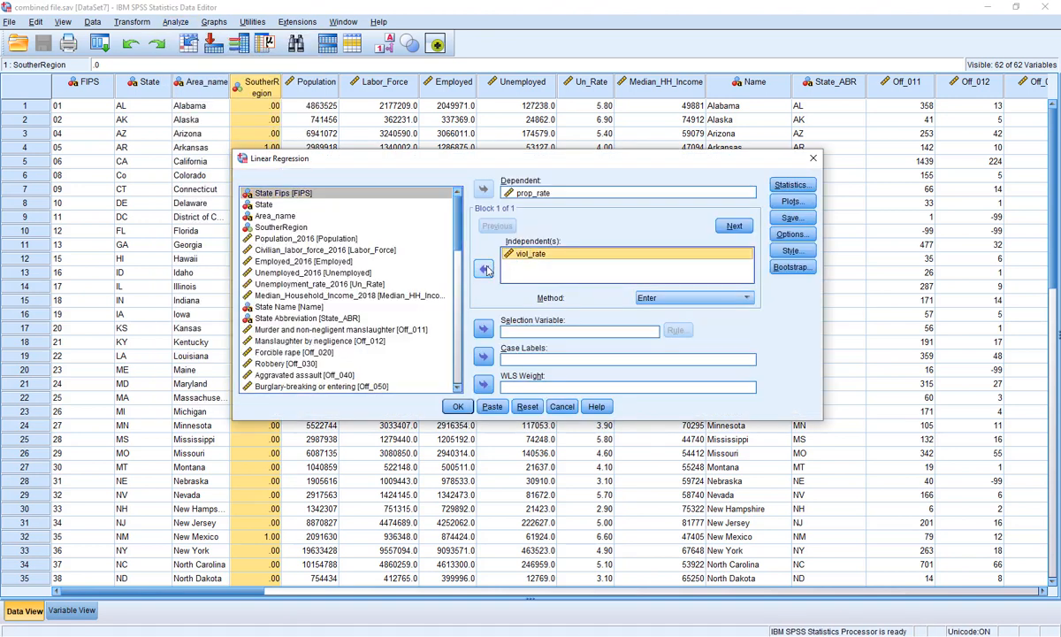
pyautogui.click(483, 268)
pyautogui.moveTo(457, 344); pyautogui.dragTo(456, 190)
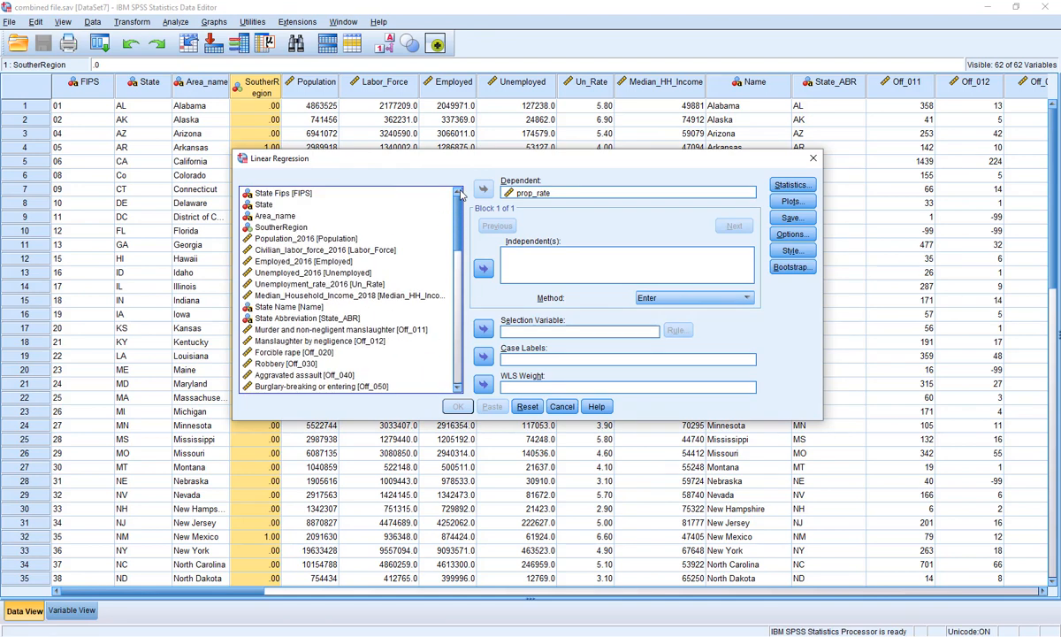
pyautogui.click(270, 226)
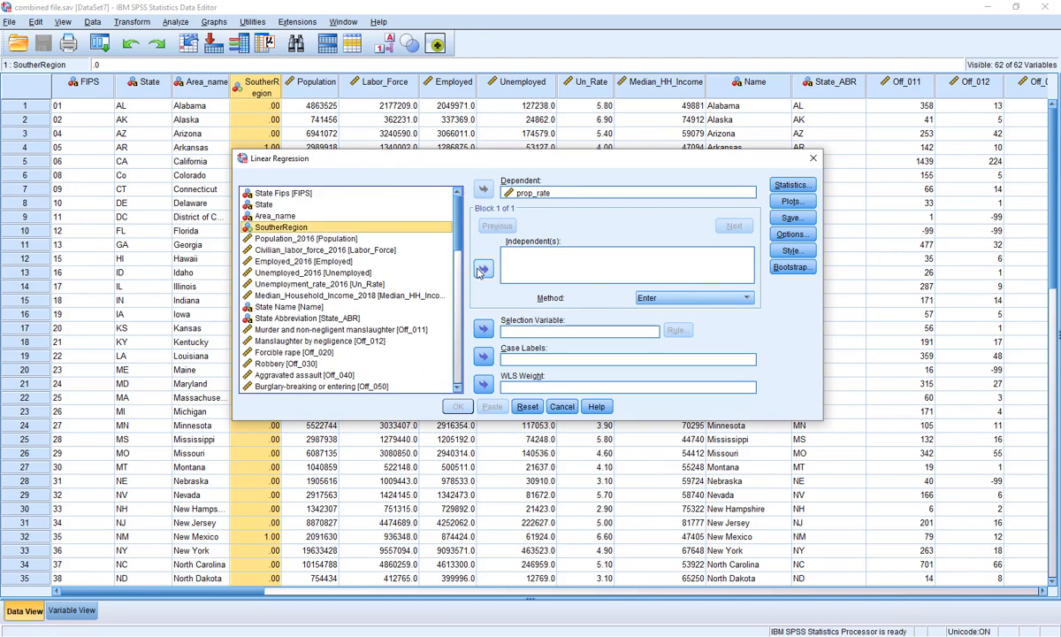
pyautogui.click(480, 270)
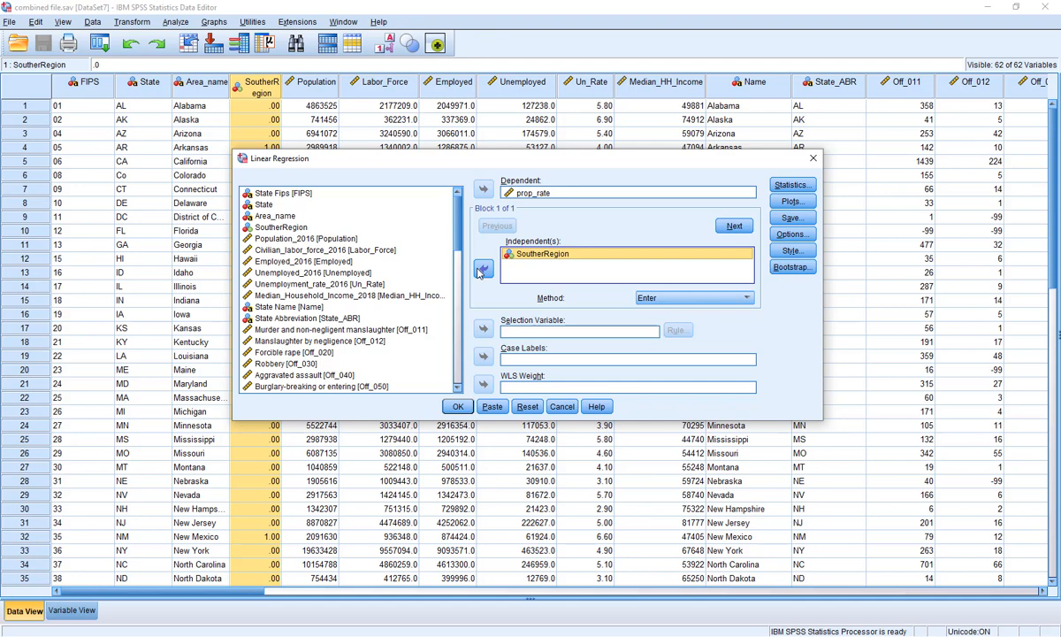
# Run the regression of prop_rate on SoutherRegion and examine its Model Summary, ANOVA and Coefficients tables
pyautogui.click(459, 408)
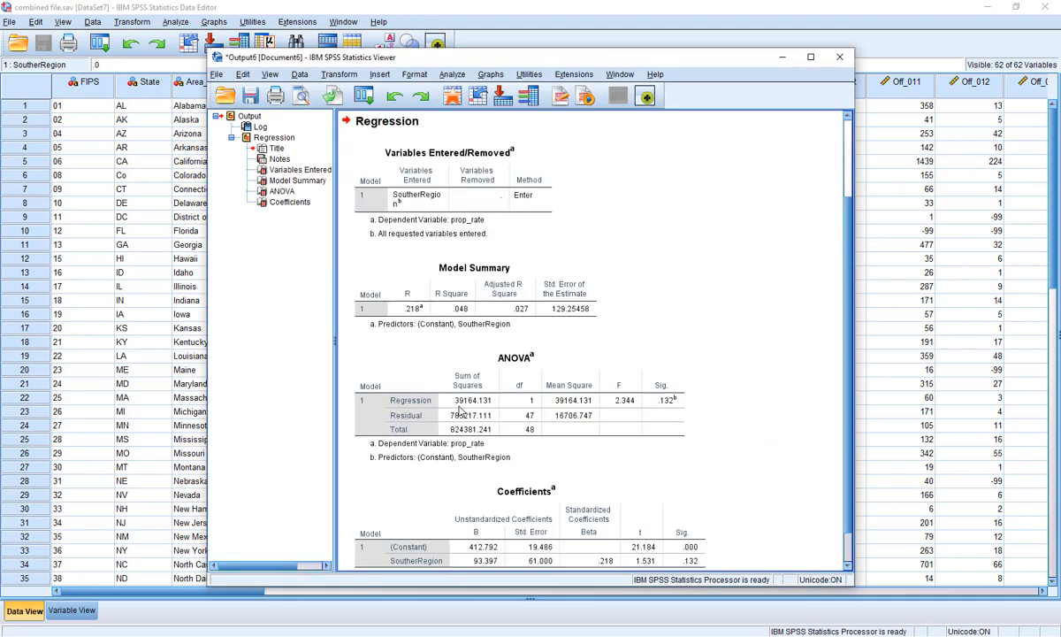
pyautogui.scroll(-1, 796, 343)
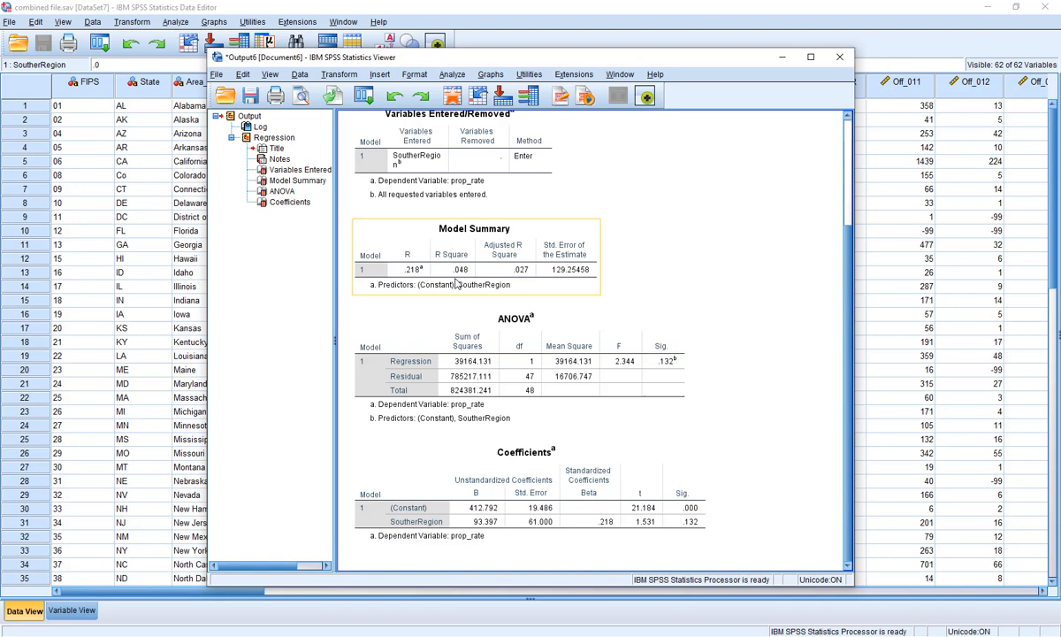
pyautogui.click(569, 332)
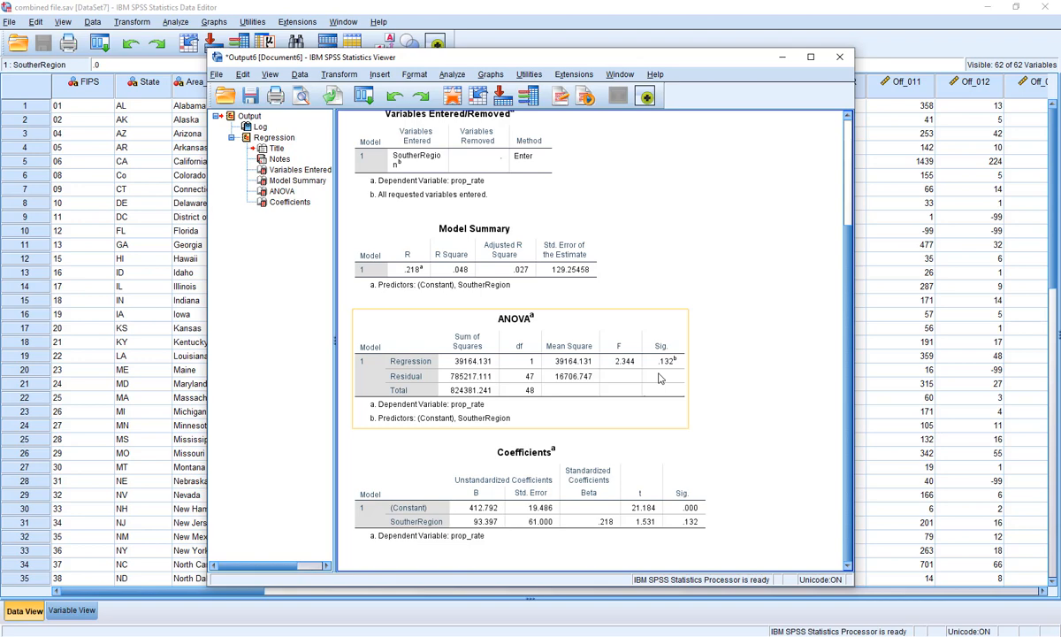
pyautogui.click(650, 462)
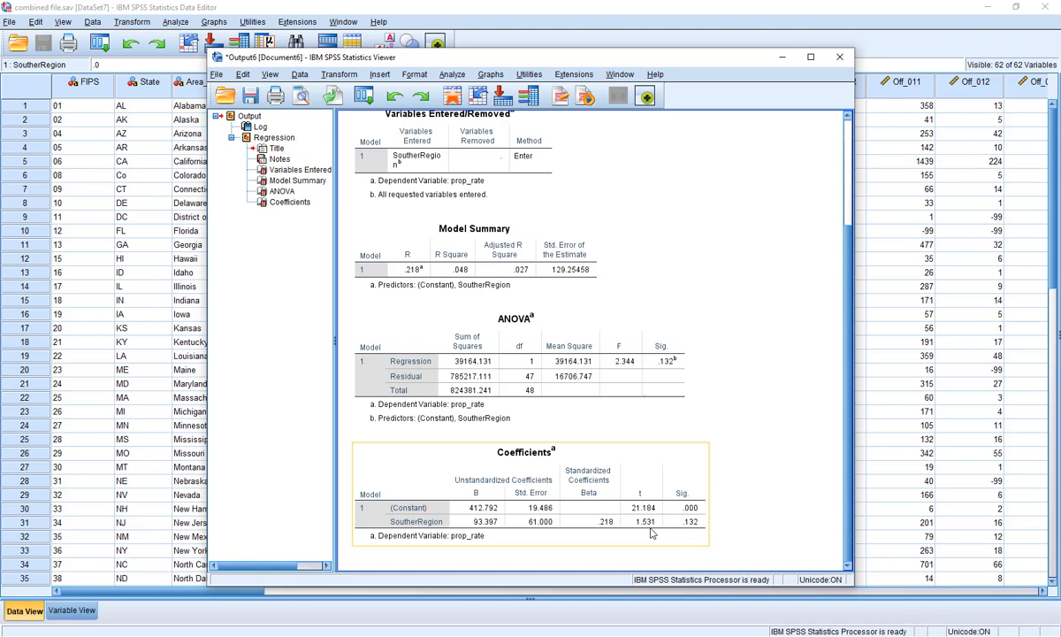
# Reopen Linear Regression and replace the dependent variable prop_rate with viol_rate, keeping SoutherRegion as the predictor
pyautogui.click(452, 74)
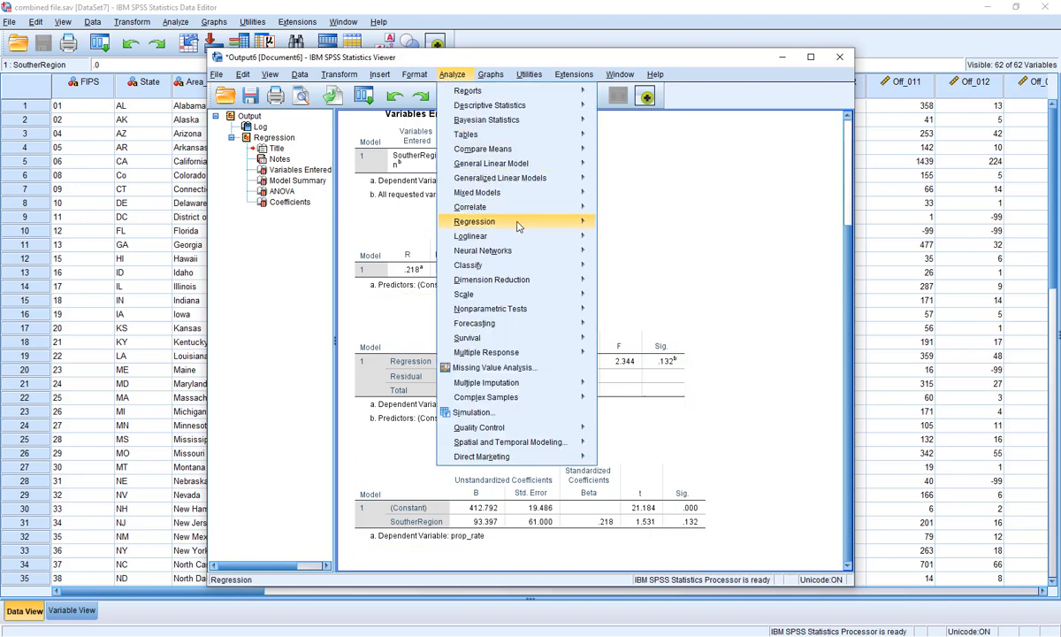
pyautogui.moveTo(520, 223)
pyautogui.click(593, 235)
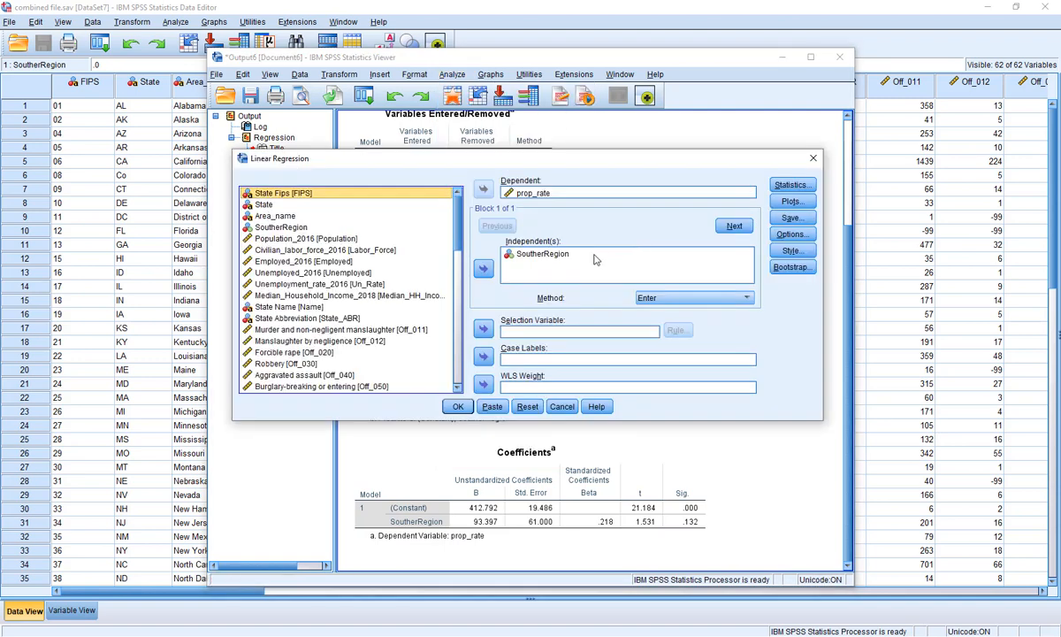
pyautogui.click(533, 193)
pyautogui.click(483, 190)
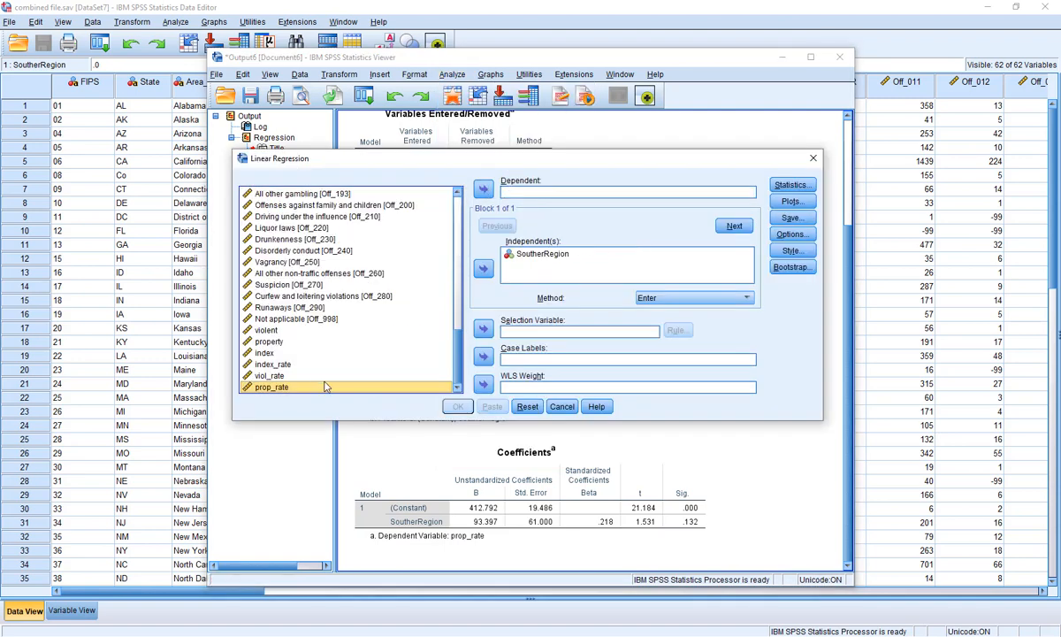
pyautogui.click(269, 375)
pyautogui.click(483, 189)
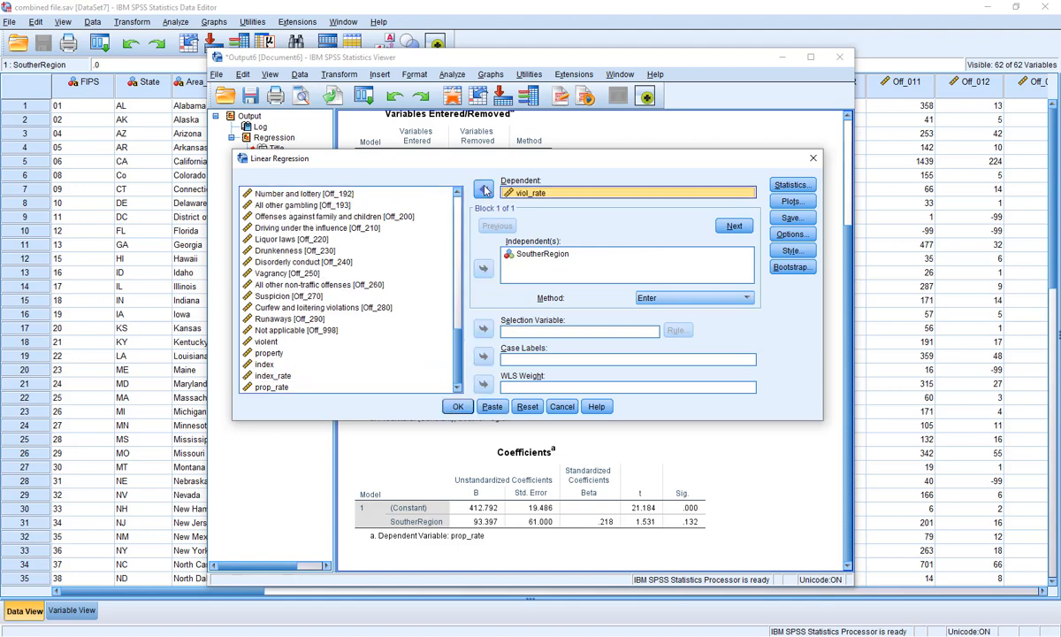
# Run the regression of viol_rate on SoutherRegion and compare its tables with those of the prop_rate model
pyautogui.click(457, 407)
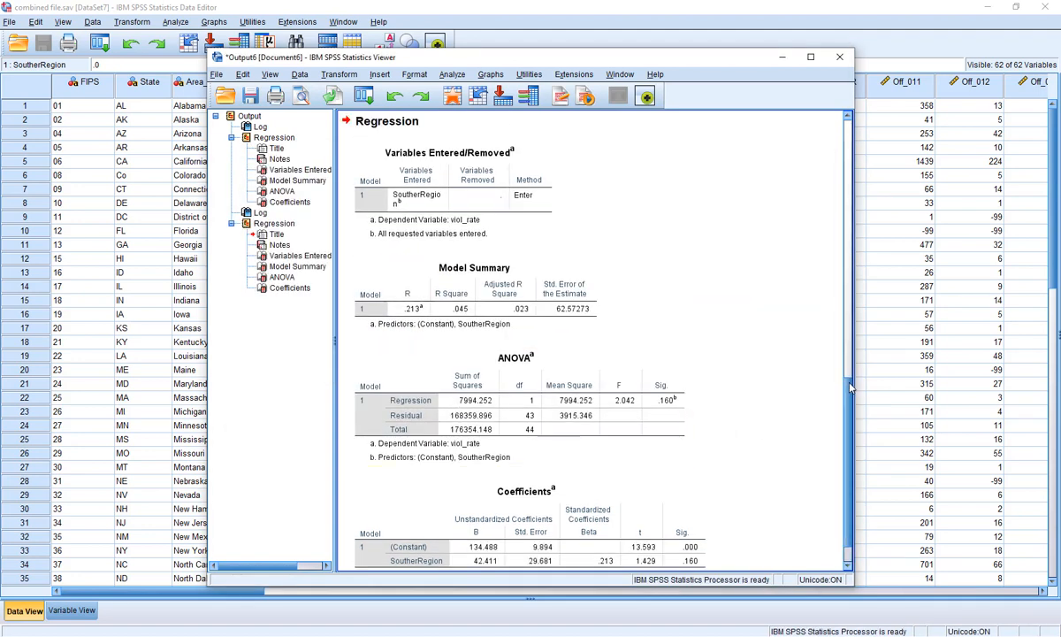
pyautogui.scroll(-1, 846, 399)
pyautogui.scroll(-1, 847, 400)
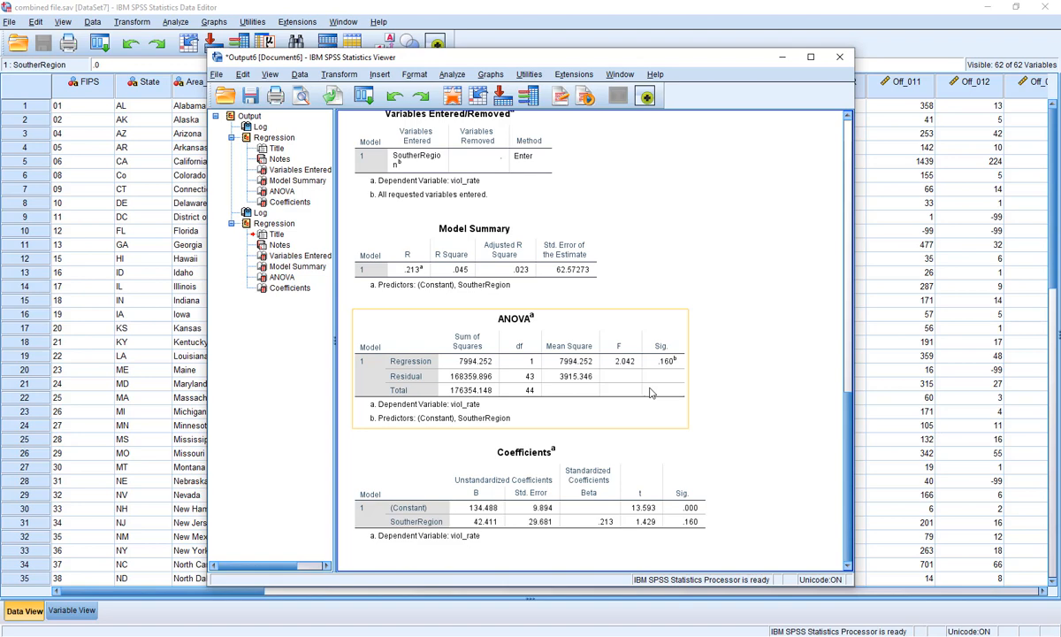
pyautogui.click(677, 473)
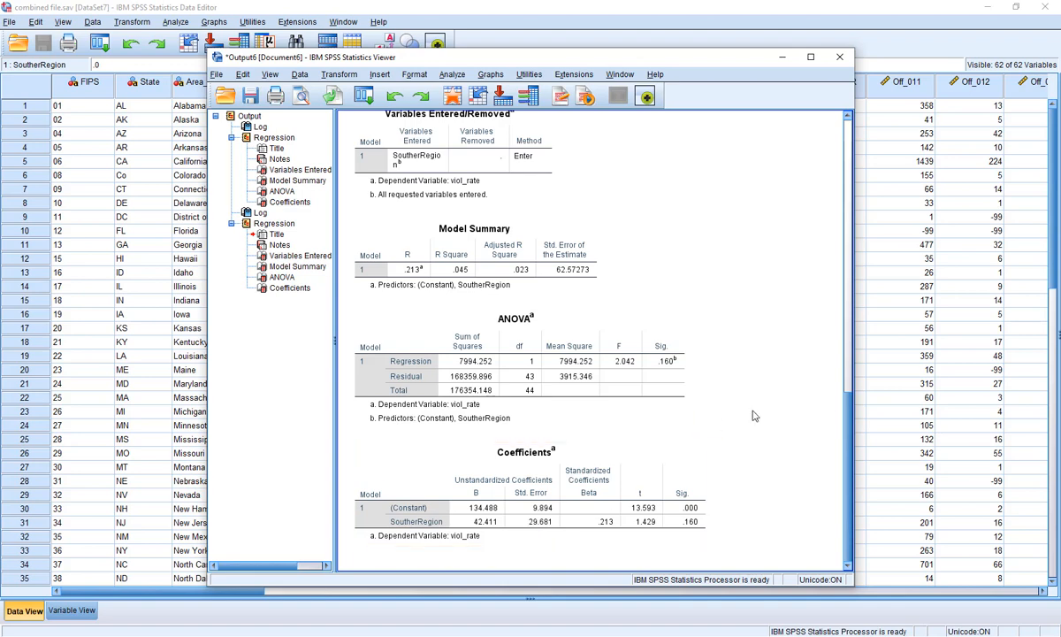
pyautogui.moveTo(848, 404); pyautogui.dragTo(866, 251)
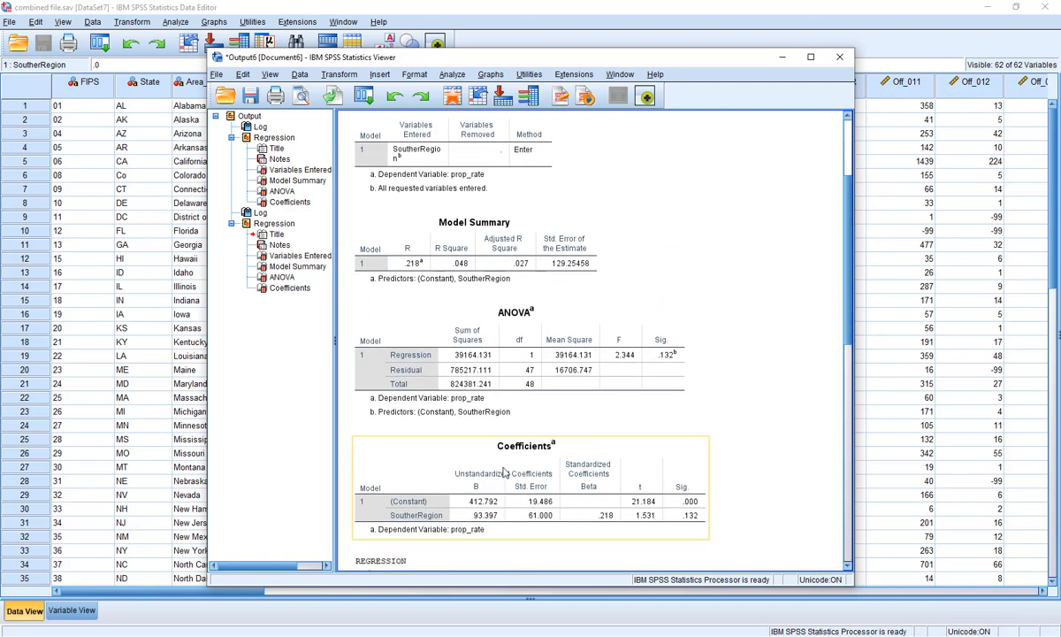